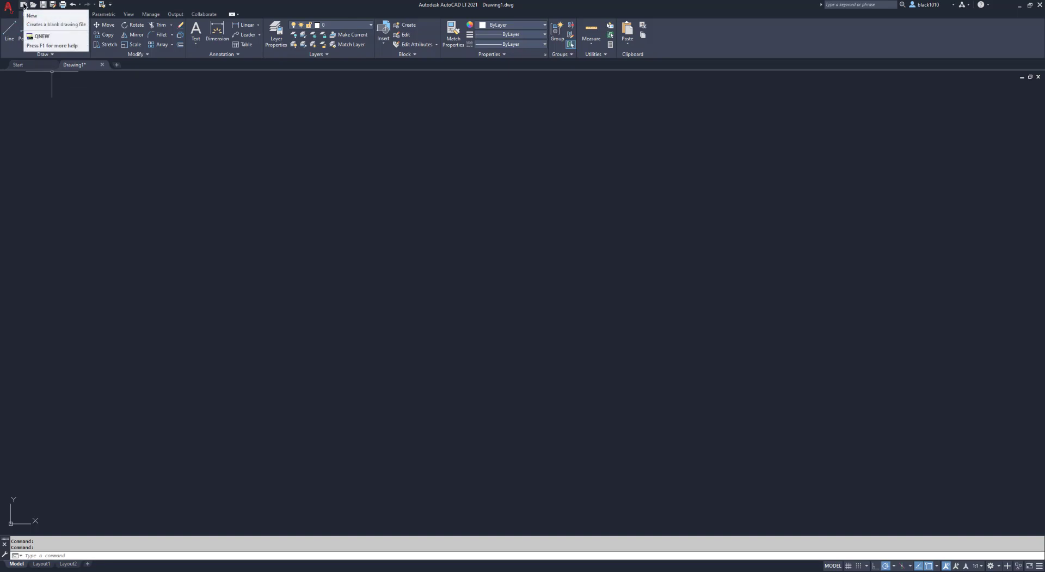
Step: Create a new drawing from the acadlt.dwt template
{"action": "left_click", "coordinate": [24, 5]}
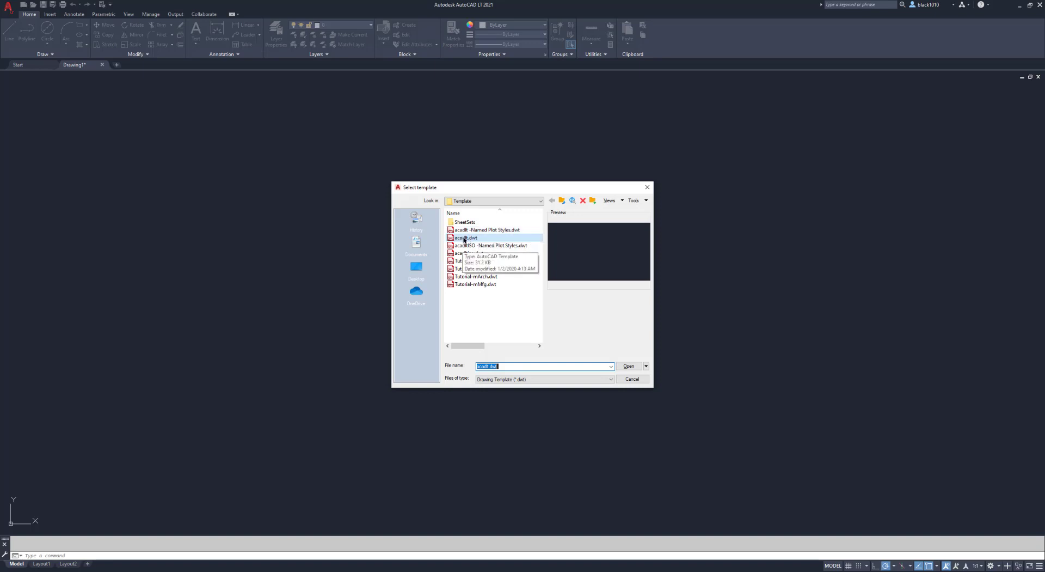
{"action": "left_click", "coordinate": [463, 240]}
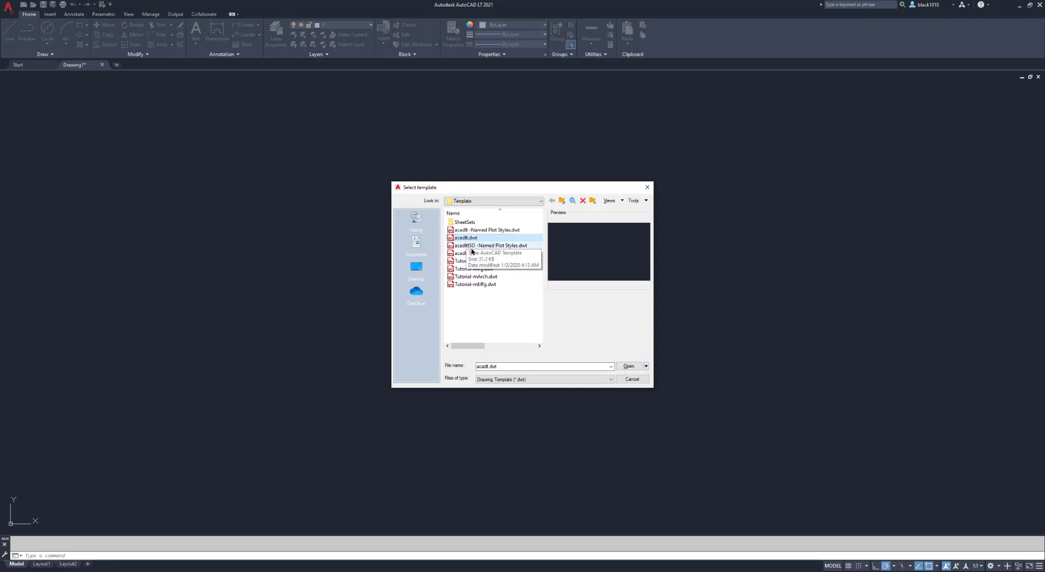
{"action": "left_click", "coordinate": [628, 366]}
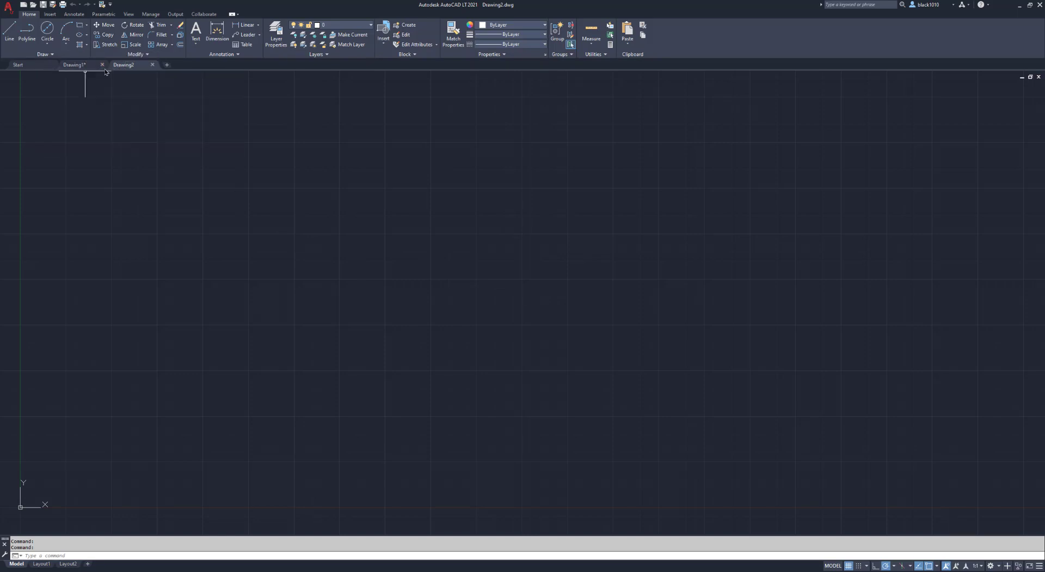
Step: Draw a single slanted line segment, rising to the right, near the middle of the new drawing
{"action": "mouse_move", "coordinate": [86, 67]}
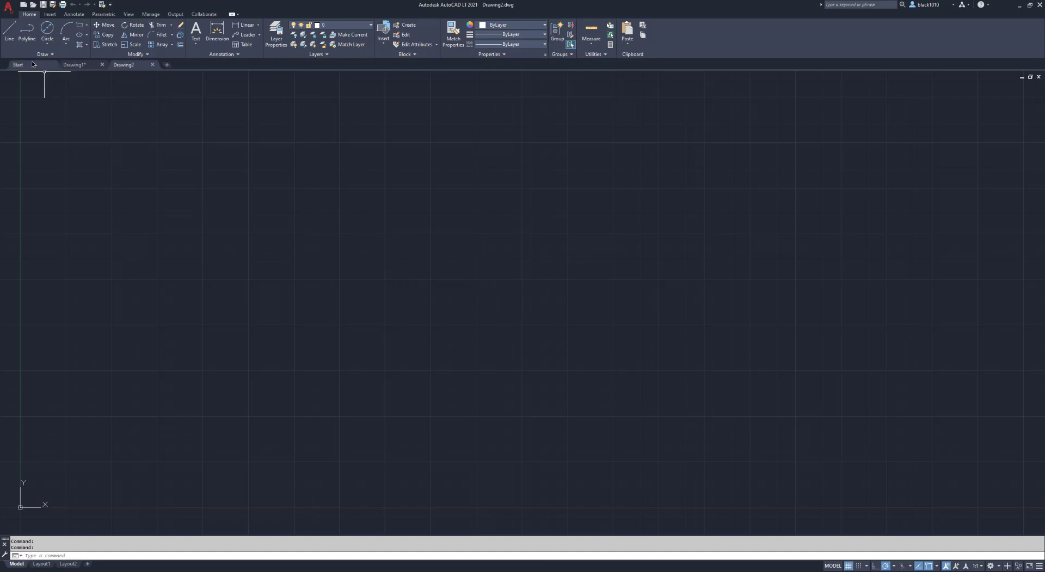
{"action": "left_click", "coordinate": [8, 30]}
{"action": "left_click", "coordinate": [338, 290]}
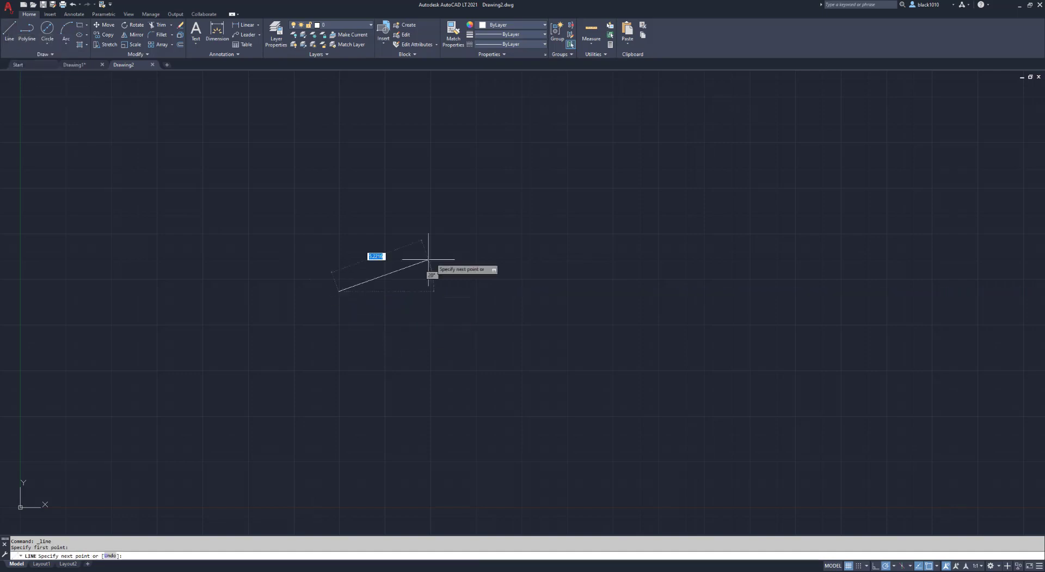
{"action": "left_click", "coordinate": [438, 253]}
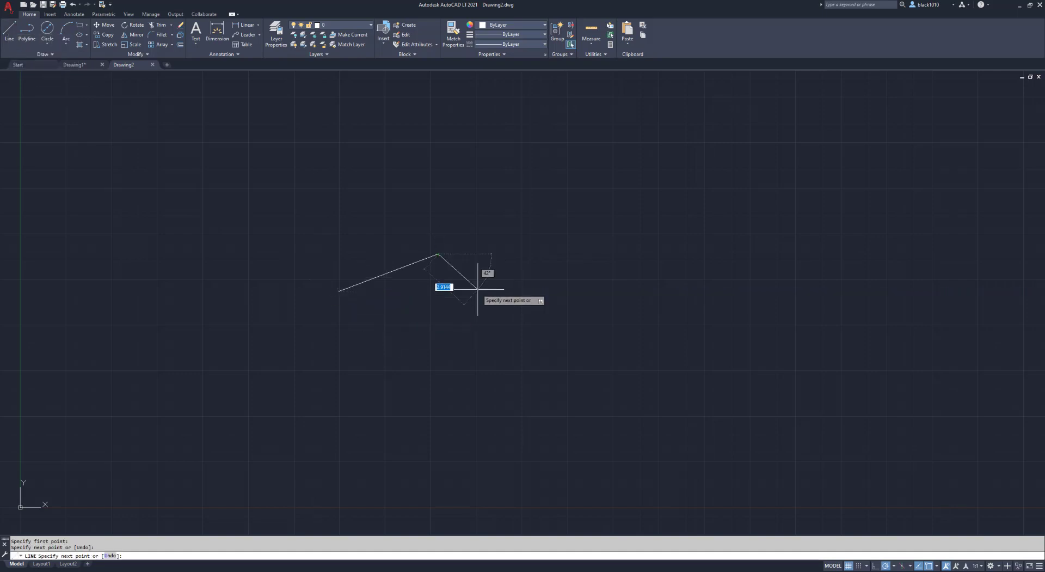
{"action": "key", "text": "Return"}
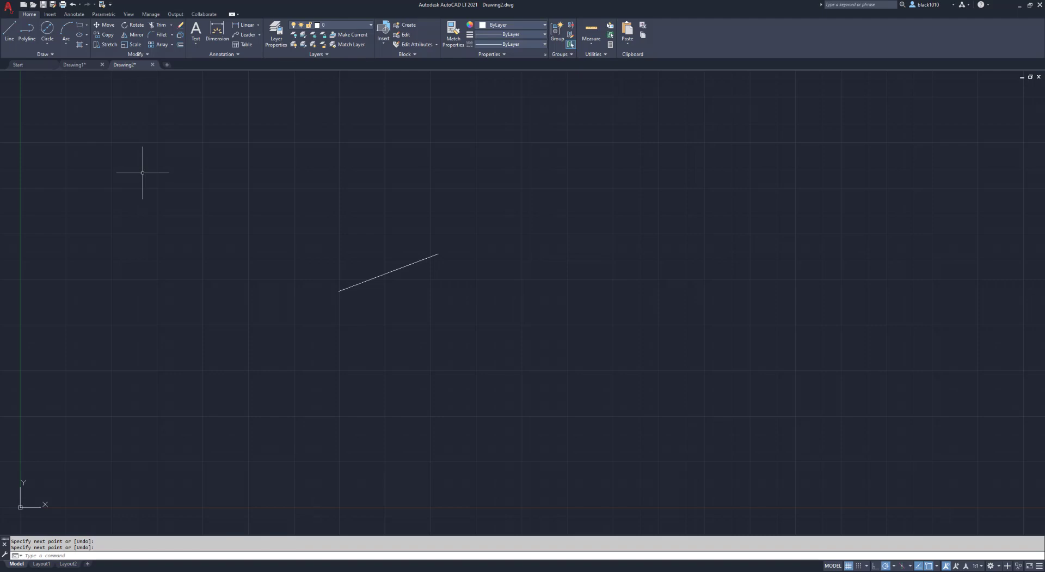
Step: Switch to Drawing1 and back to Drawing2 to compare the contents of the two open drawings
{"action": "left_click", "coordinate": [77, 66]}
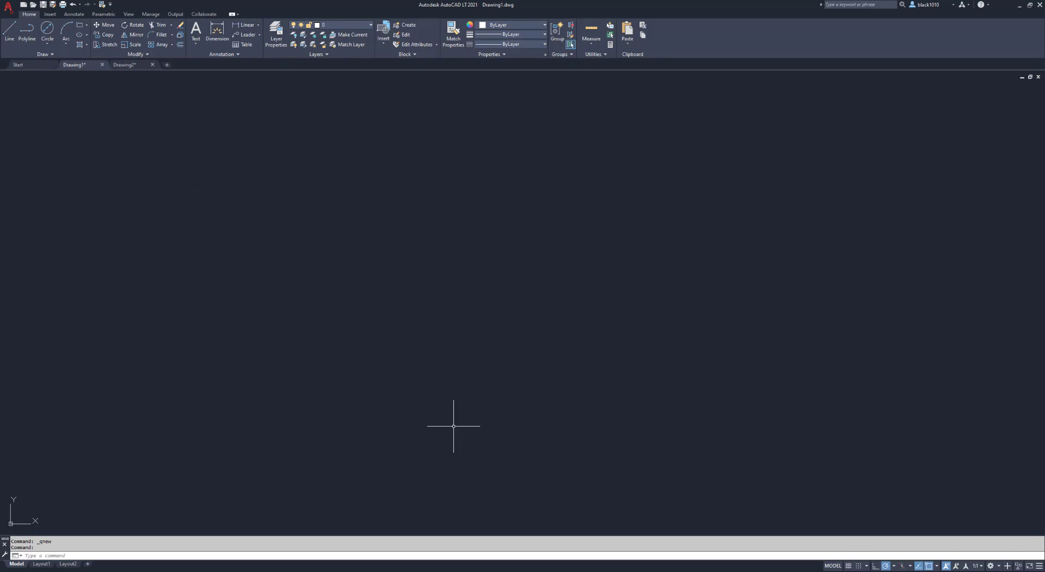
{"action": "left_click", "coordinate": [125, 65]}
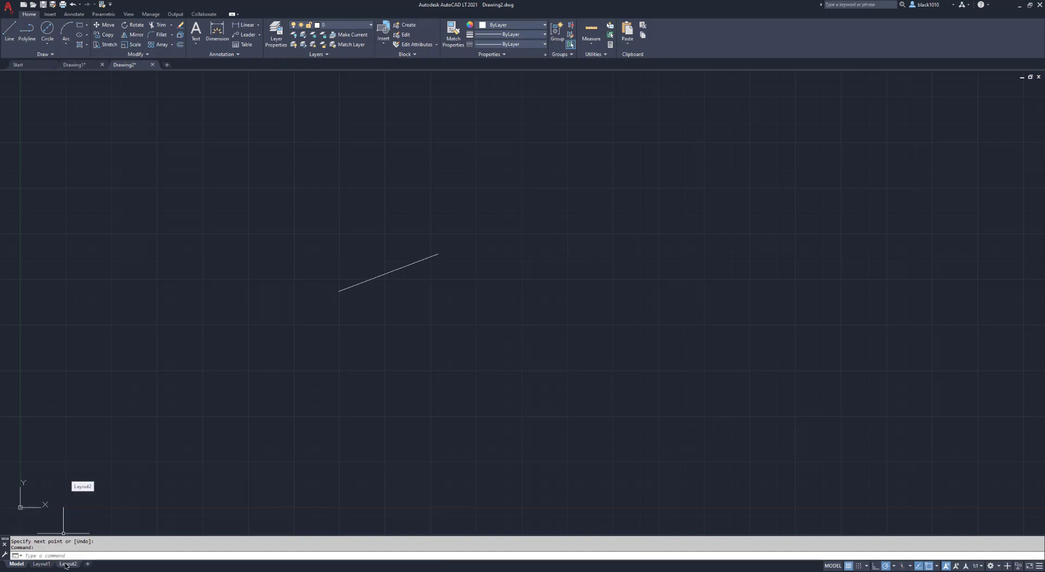
{"action": "mouse_move", "coordinate": [32, 565]}
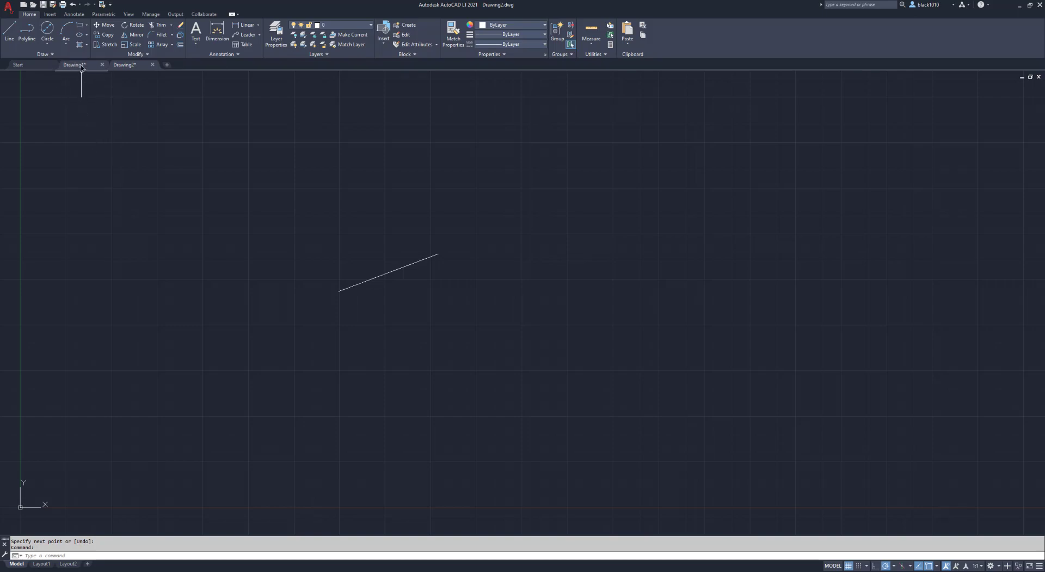
{"action": "mouse_move", "coordinate": [82, 68]}
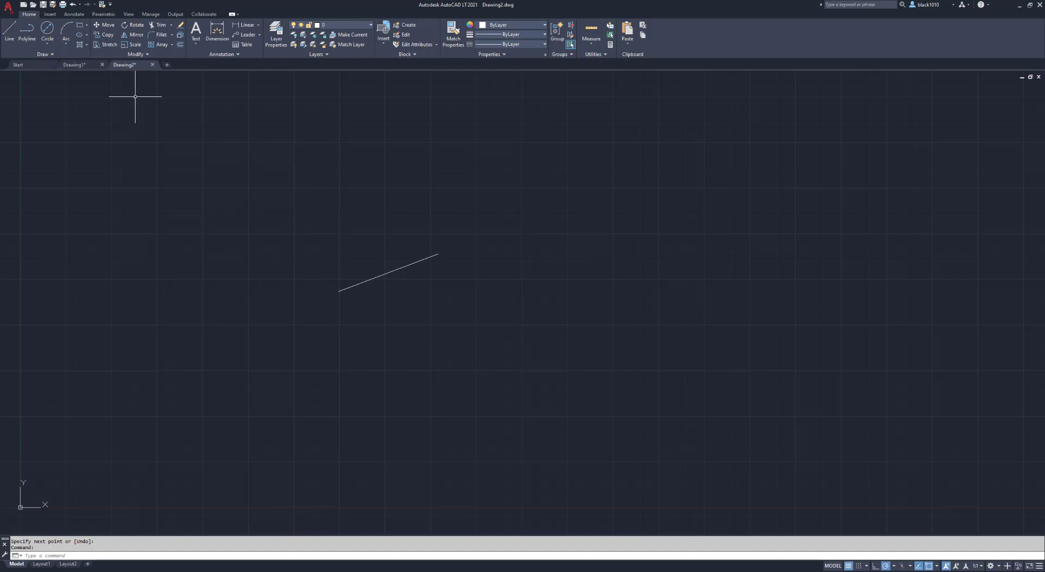
{"action": "mouse_move", "coordinate": [126, 66]}
Step: View Layout1 of Drawing1 and compare it with the model space of Drawing2
{"action": "left_click", "coordinate": [75, 65]}
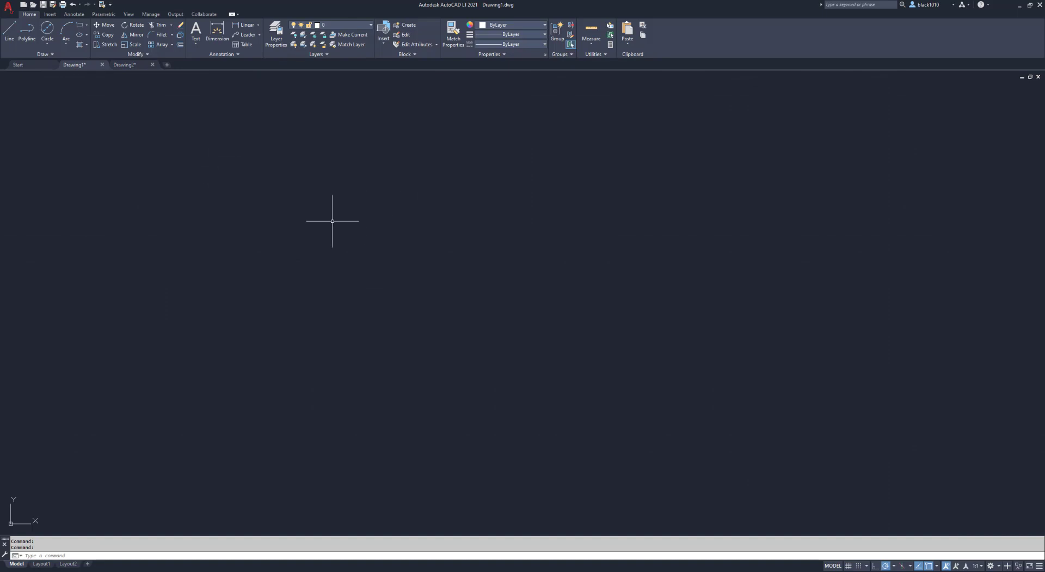
{"action": "left_click", "coordinate": [43, 564]}
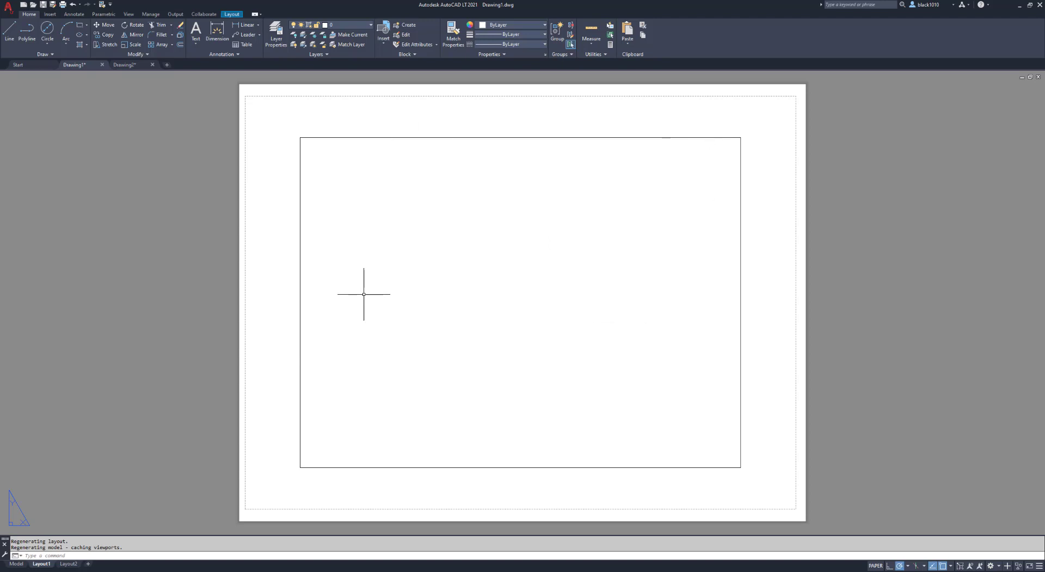
{"action": "left_click", "coordinate": [120, 66]}
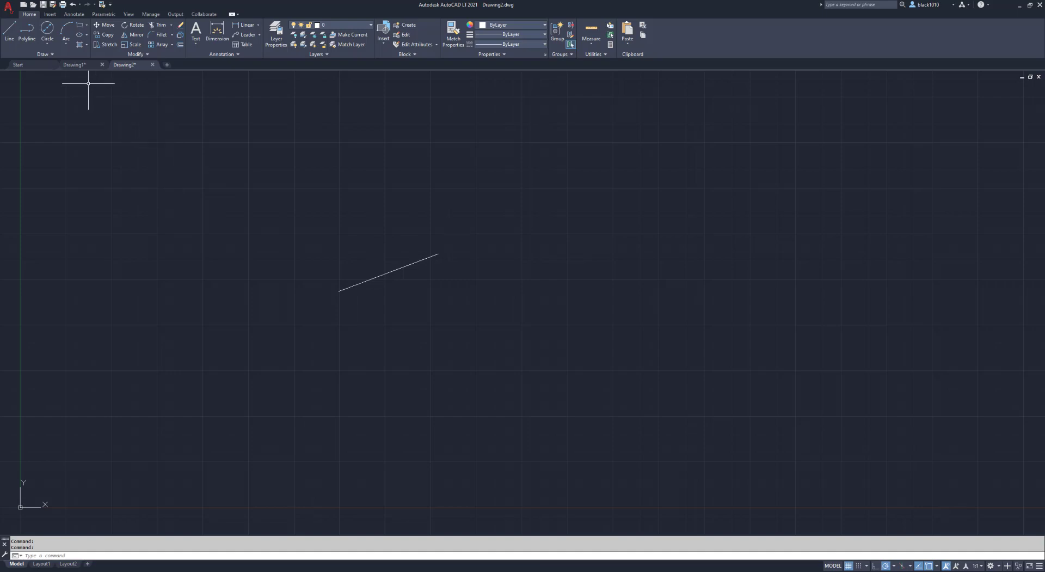
{"action": "left_click", "coordinate": [74, 65]}
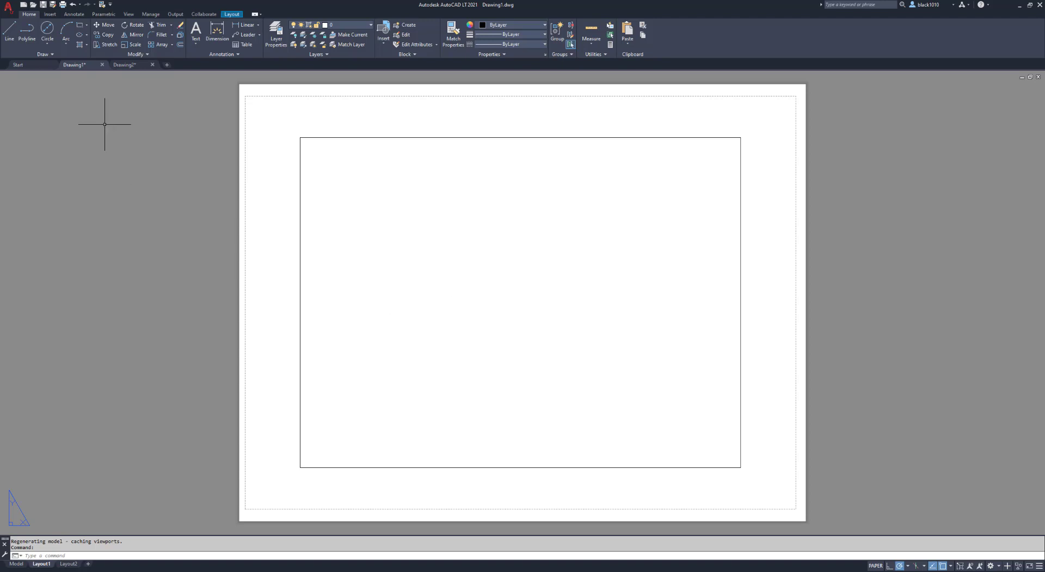
{"action": "mouse_move", "coordinate": [73, 66]}
Step: Switch to Drawing2, and from there go directly to the model space of Drawing1
{"action": "left_click", "coordinate": [129, 65]}
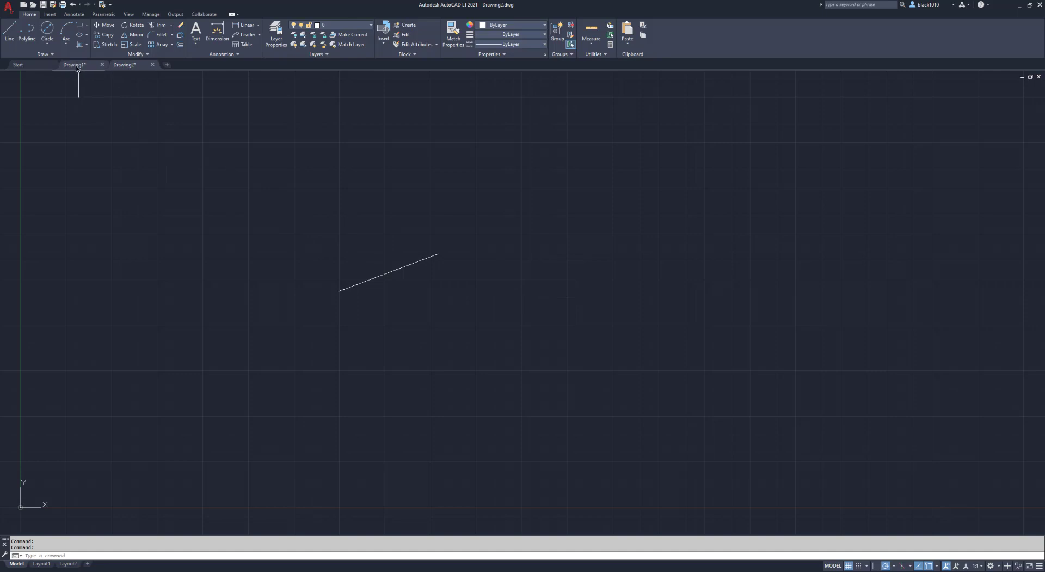
{"action": "mouse_move", "coordinate": [76, 64]}
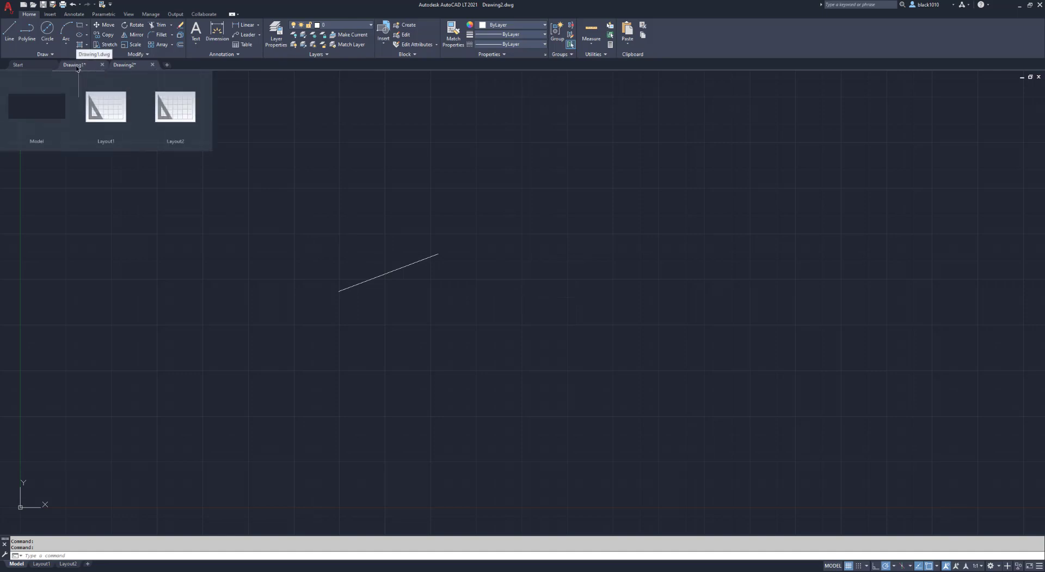
{"action": "left_click", "coordinate": [34, 104]}
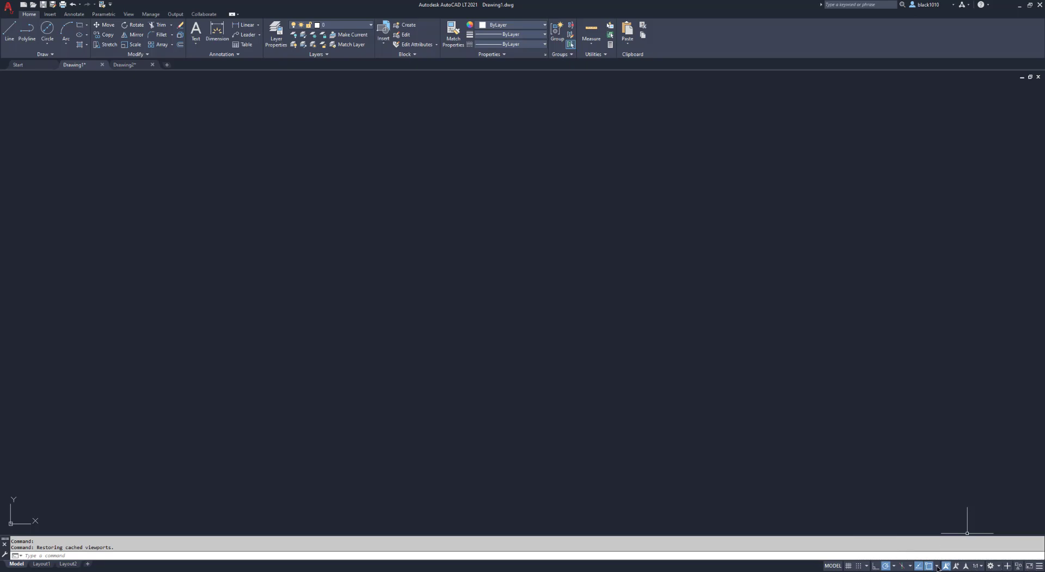
Step: Customize the status bar to show Coordinates and hide Grid and Snap Mode
{"action": "left_click", "coordinate": [1040, 566]}
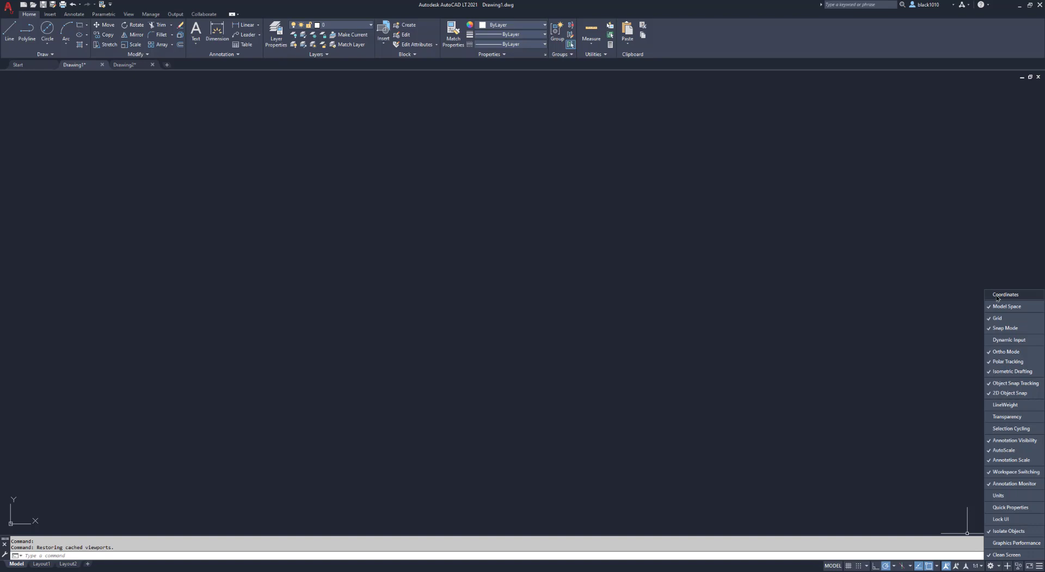
{"action": "left_click", "coordinate": [998, 295]}
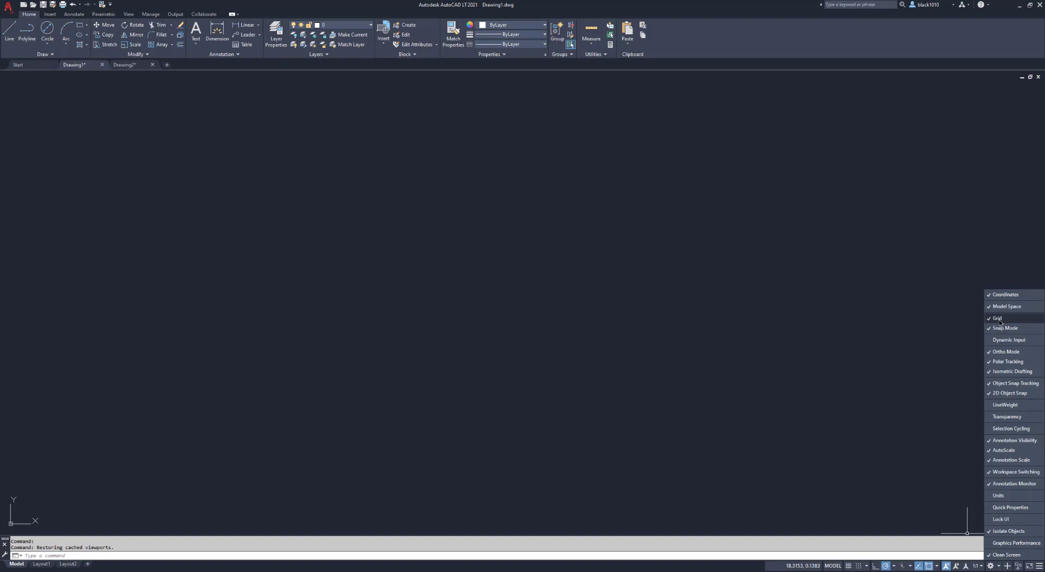
{"action": "left_click", "coordinate": [1000, 320]}
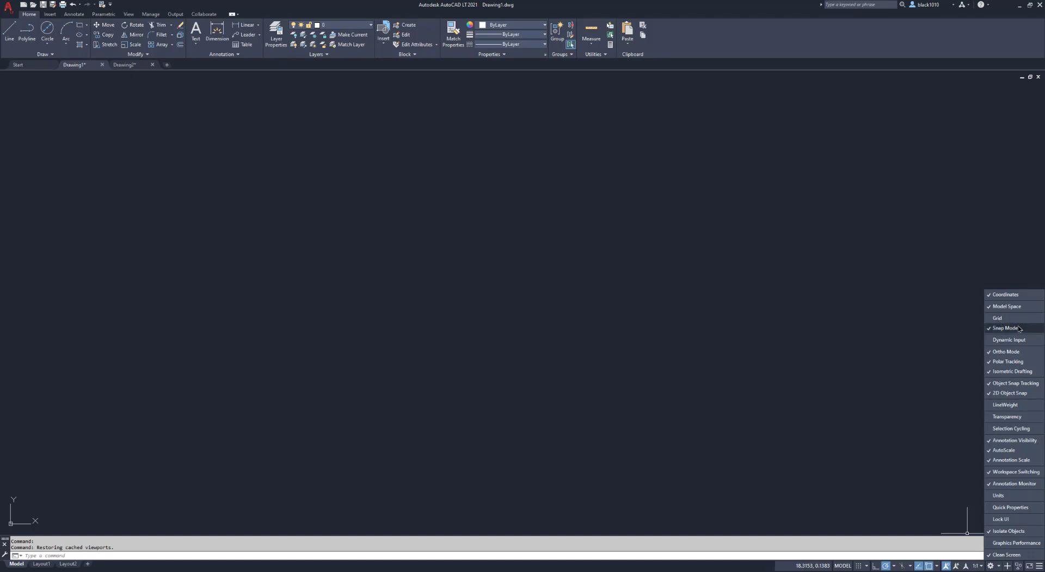
{"action": "left_click", "coordinate": [999, 318]}
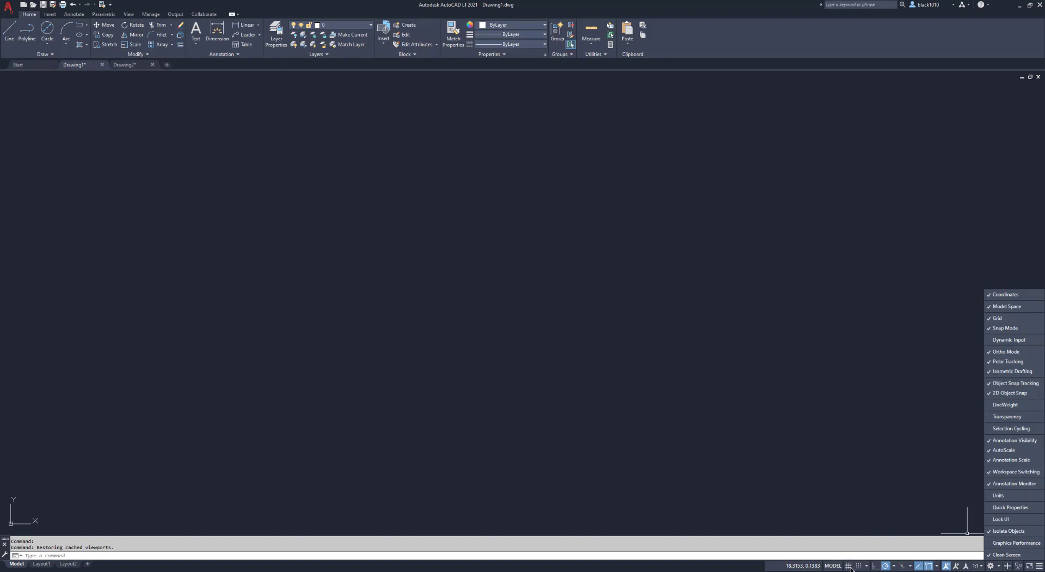
{"action": "left_click", "coordinate": [999, 319]}
{"action": "left_click", "coordinate": [1000, 295]}
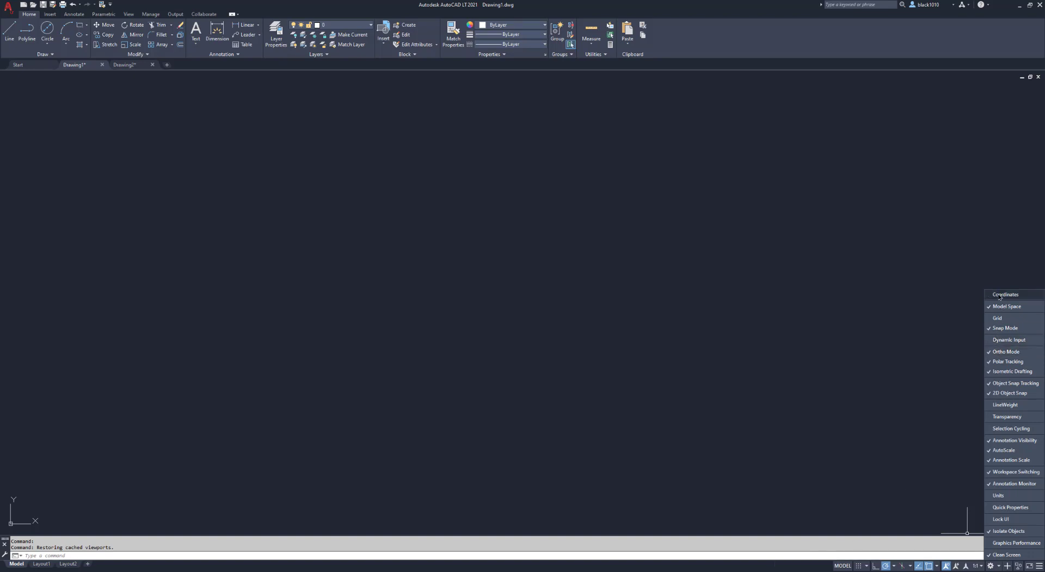
{"action": "left_click", "coordinate": [1000, 295]}
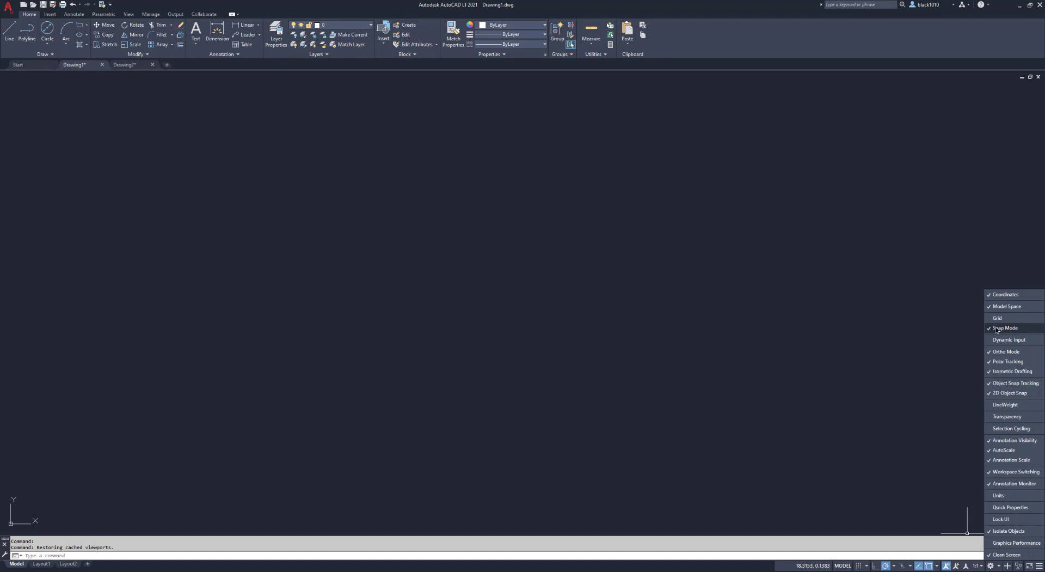
{"action": "left_click", "coordinate": [997, 329]}
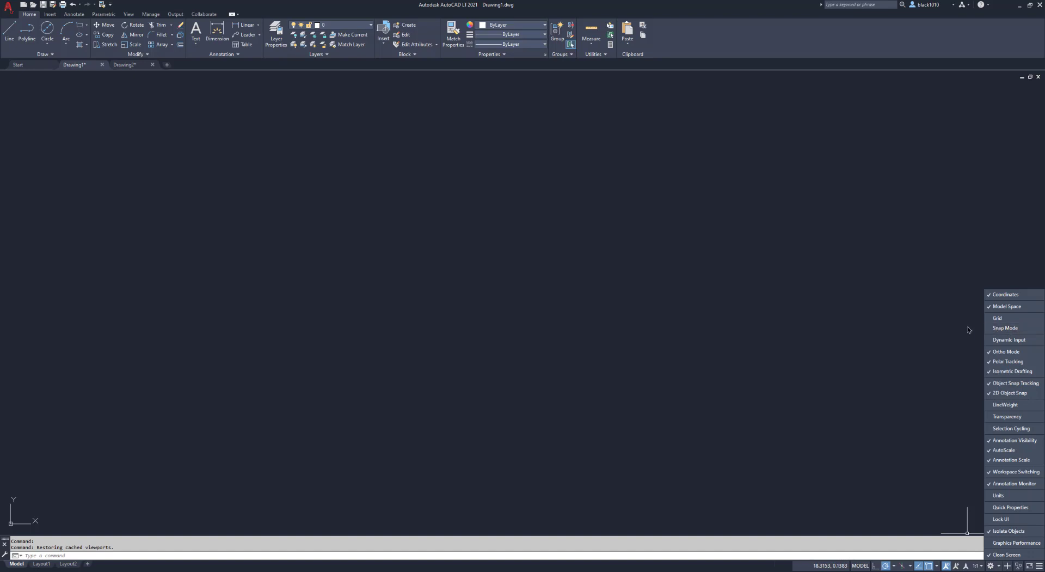
Step: Try Dynamic Input on the status bar and remove it again, along with Ortho Mode and Isometric Drafting
{"action": "left_click", "coordinate": [1007, 340]}
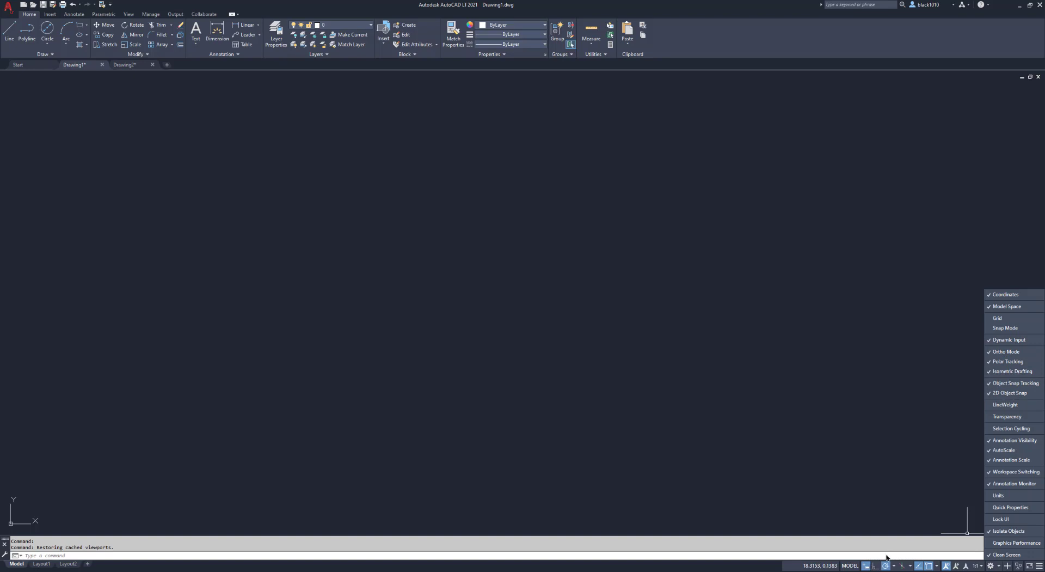
{"action": "left_click", "coordinate": [1003, 342]}
{"action": "left_click", "coordinate": [1007, 352]}
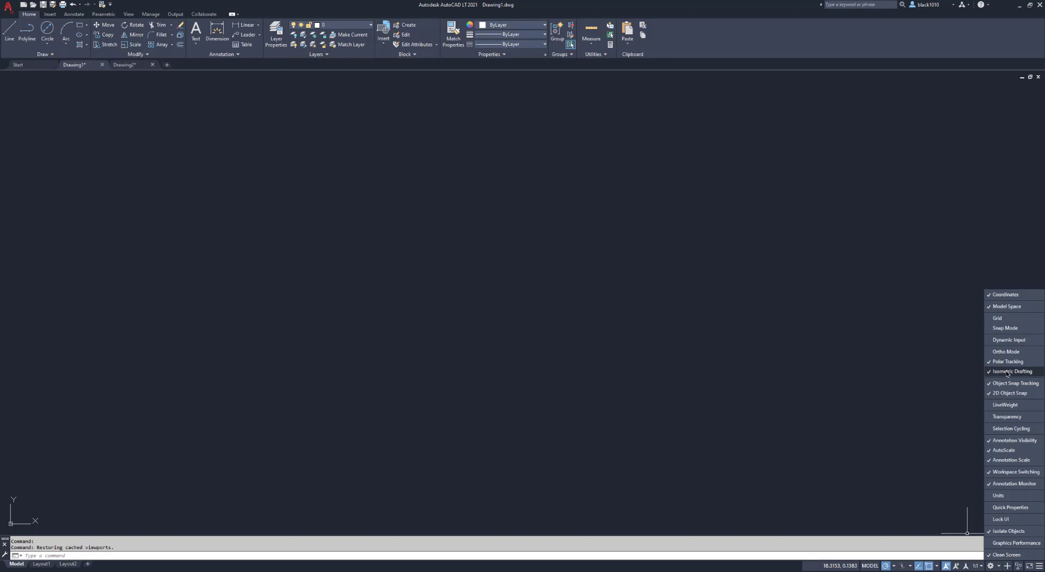
{"action": "left_click", "coordinate": [1007, 373]}
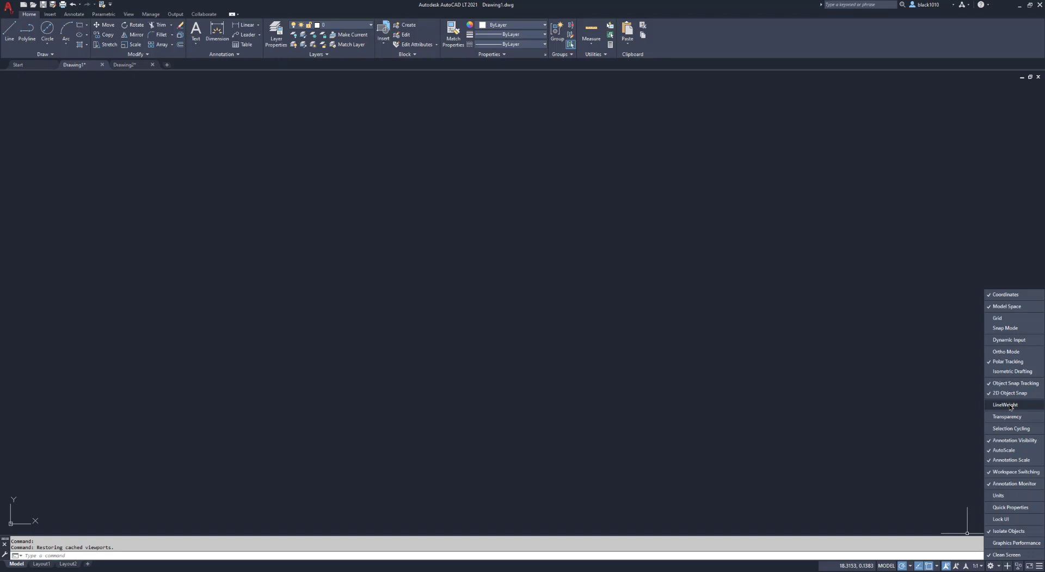
Step: Add LineWeight, Units and Quick Properties to the status bar and remove Workspace Switching
{"action": "left_click", "coordinate": [1005, 404]}
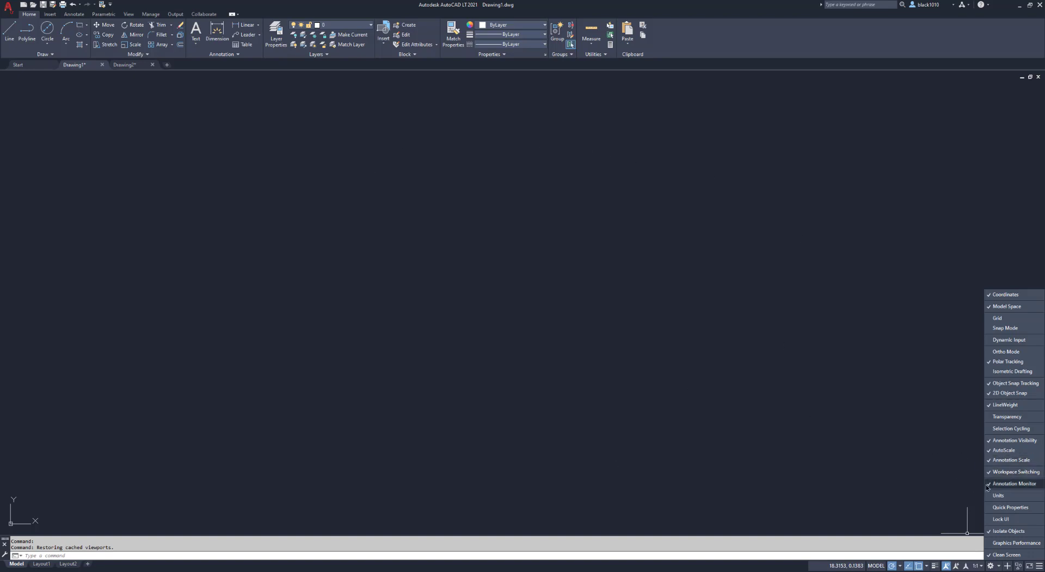
{"action": "left_click", "coordinate": [1012, 472]}
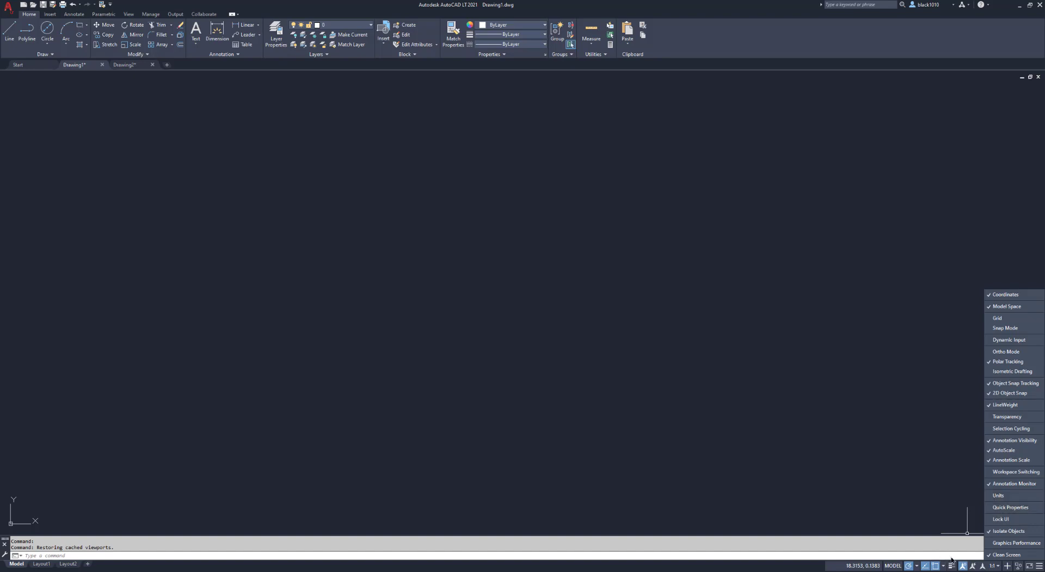
{"action": "left_click", "coordinate": [1004, 497]}
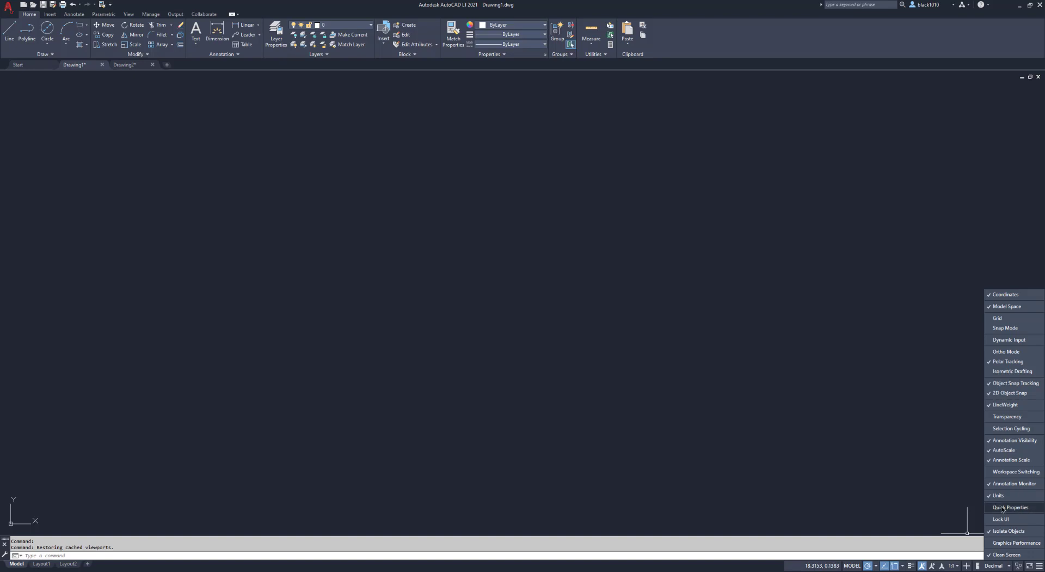
{"action": "left_click", "coordinate": [1004, 507]}
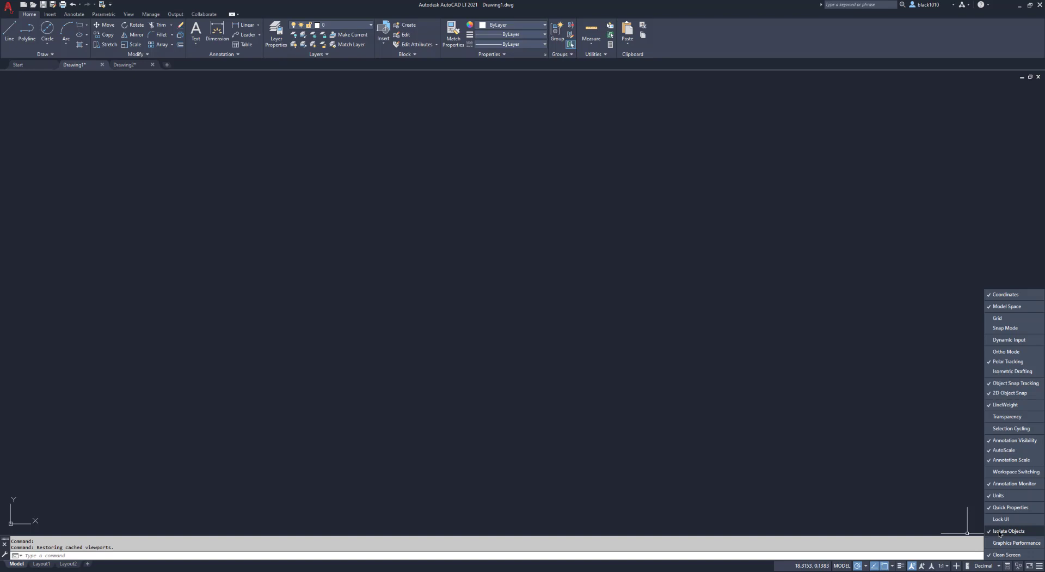
Step: Remove Isolate Objects, Clean Screen, Annotation Monitor, AutoScale, Annotation Visibility and Annotation Scale from the status bar
{"action": "left_click", "coordinate": [1000, 531]}
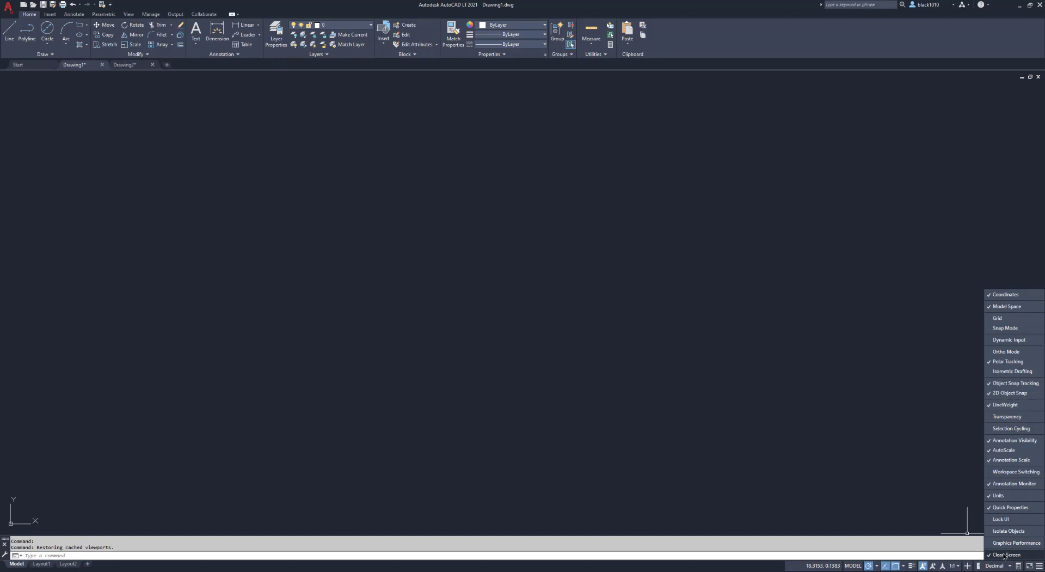
{"action": "left_click", "coordinate": [1005, 554]}
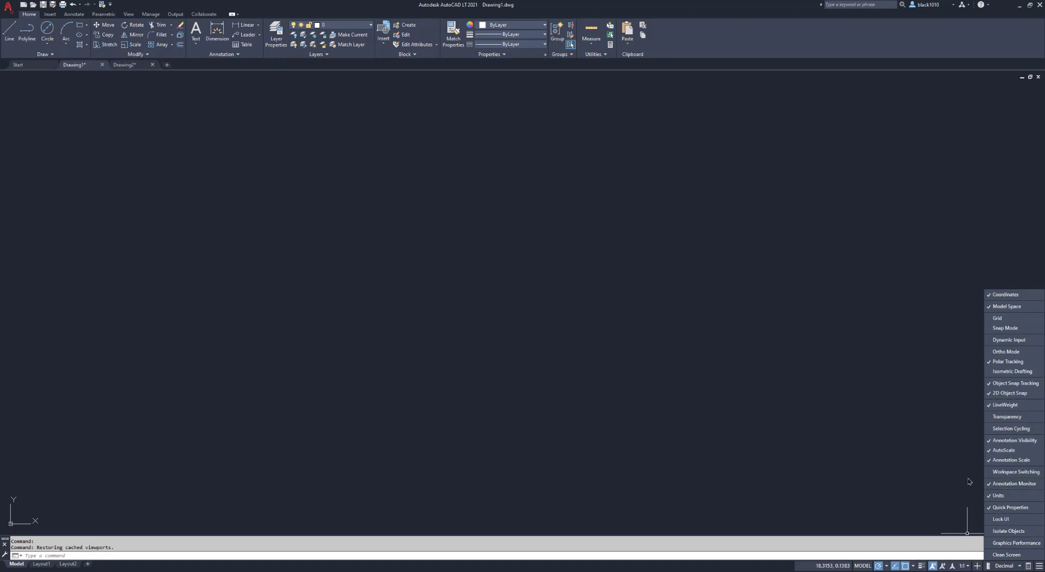
{"action": "left_click", "coordinate": [996, 484]}
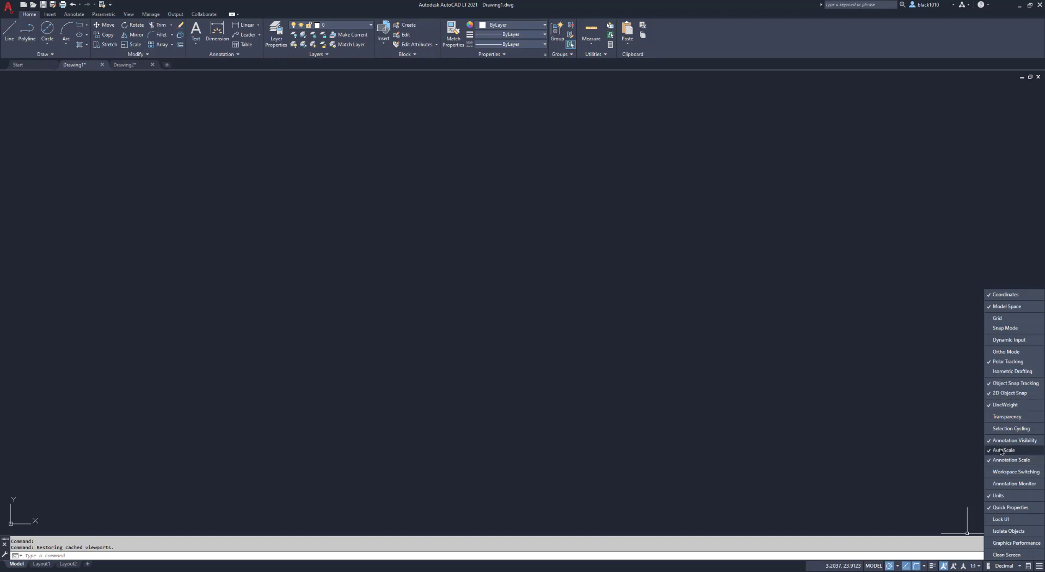
{"action": "left_click", "coordinate": [1002, 449]}
{"action": "left_click", "coordinate": [1002, 443]}
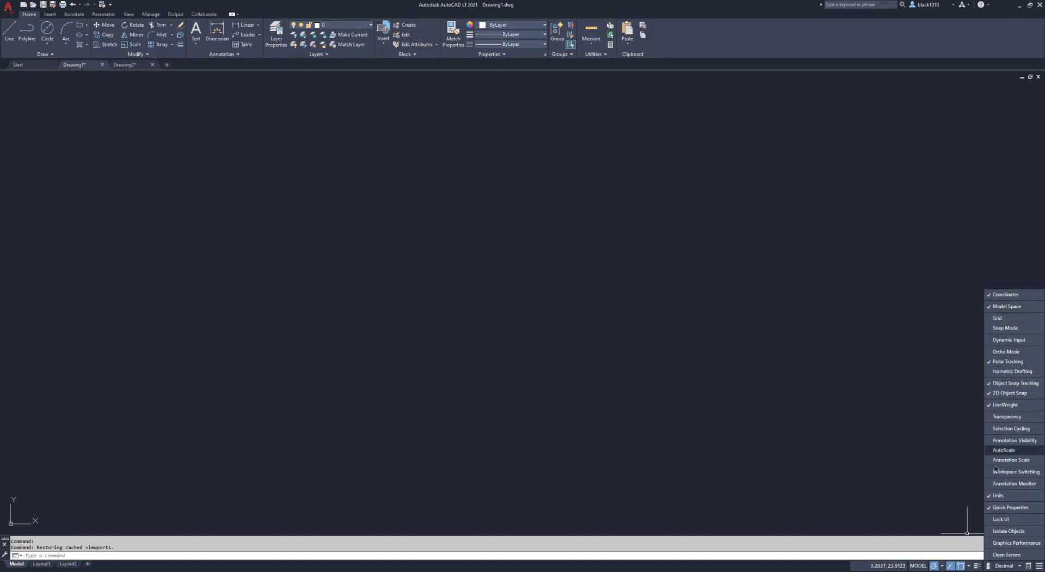
{"action": "left_click", "coordinate": [889, 379]}
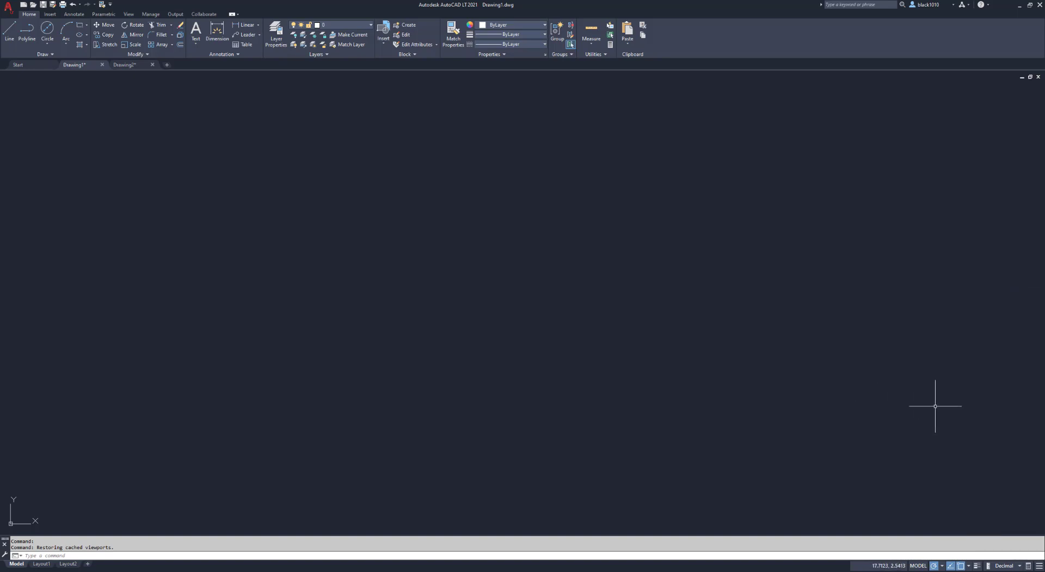